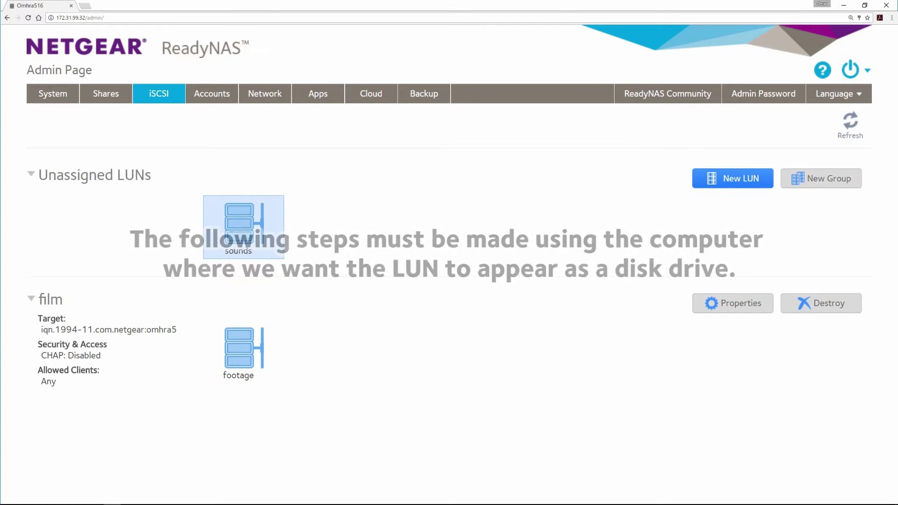
Launch iSCSI Initiator from Start search and select the Quick Connect target box.
{"action": "key", "text": "super"}
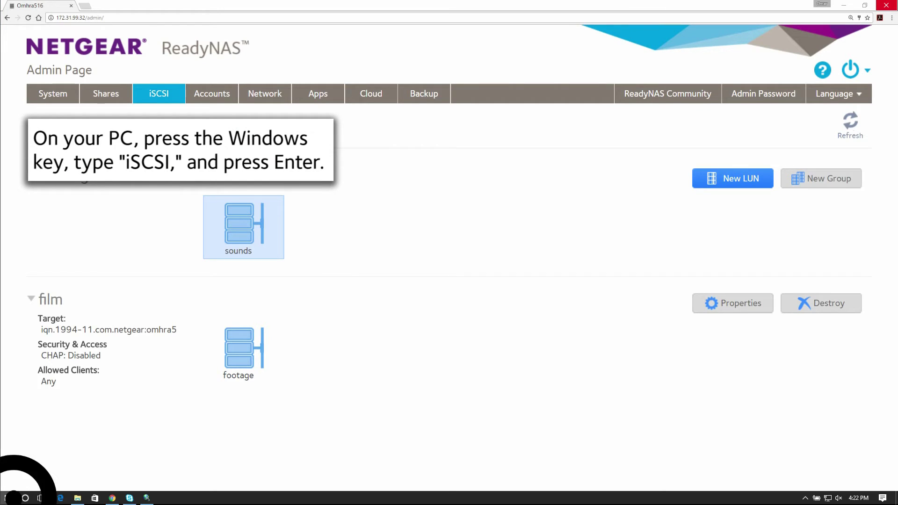
{"action": "type", "text": "iscsi"}
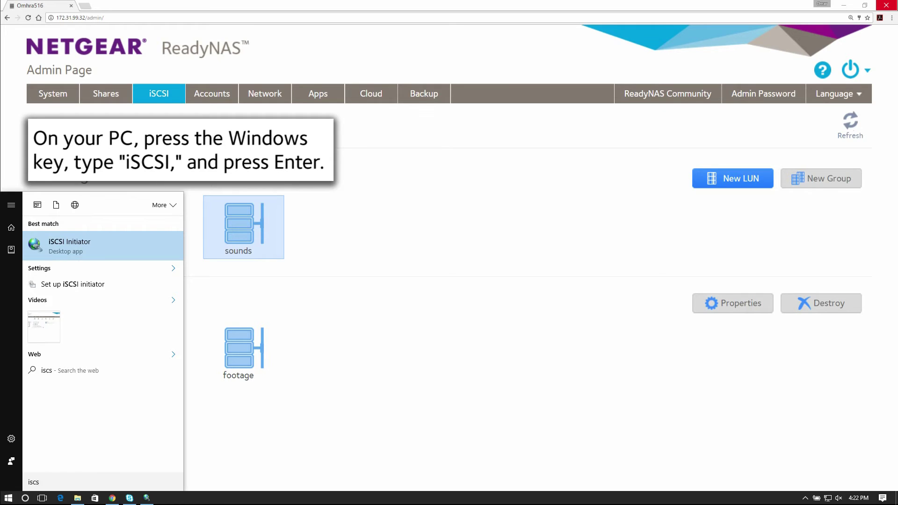
{"action": "left_click", "coordinate": [75, 244]}
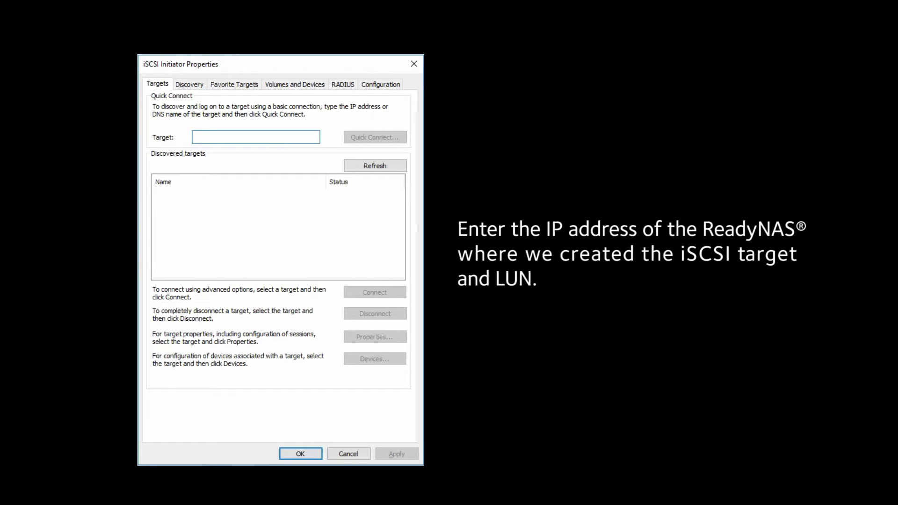
{"action": "left_click", "coordinate": [216, 135]}
Quick Connect to the ReadyNAS target at 172.31.99.32, then close iSCSI Initiator Properties.
{"action": "type", "text": "172.31.99.32"}
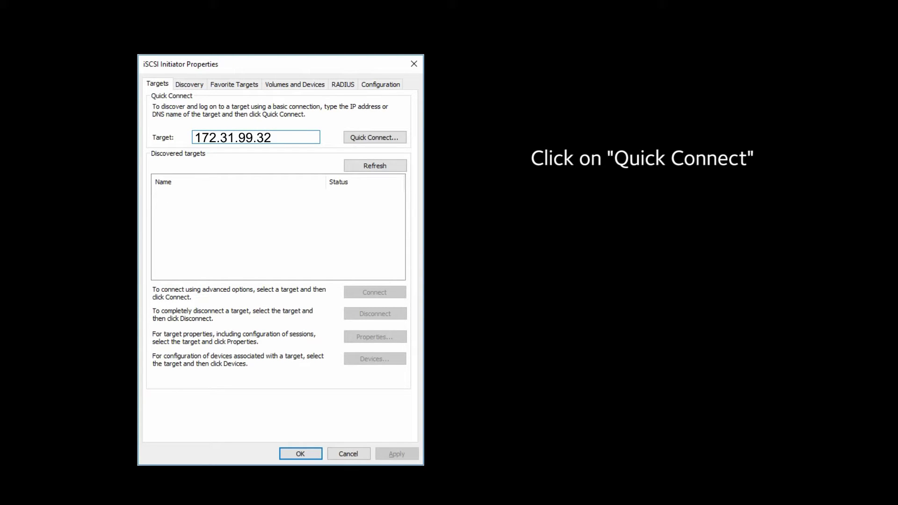
{"action": "left_click", "coordinate": [379, 137]}
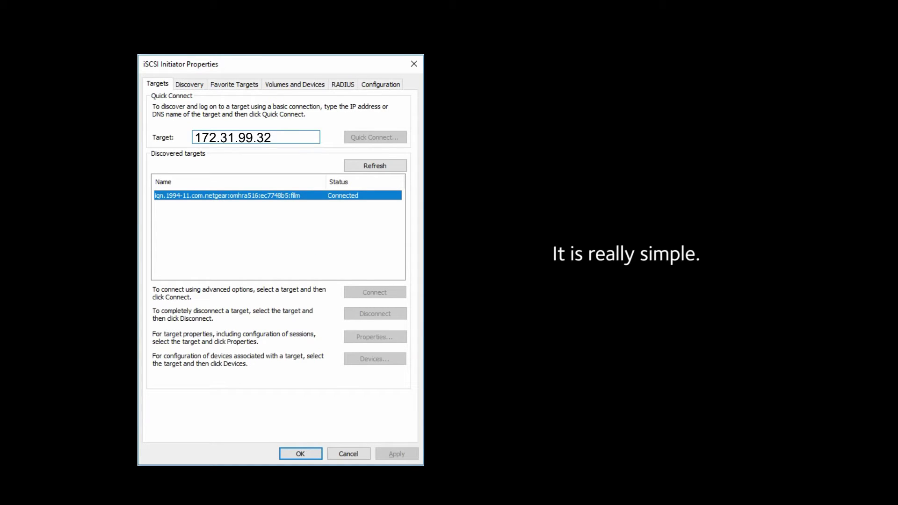
{"action": "left_click", "coordinate": [298, 453]}
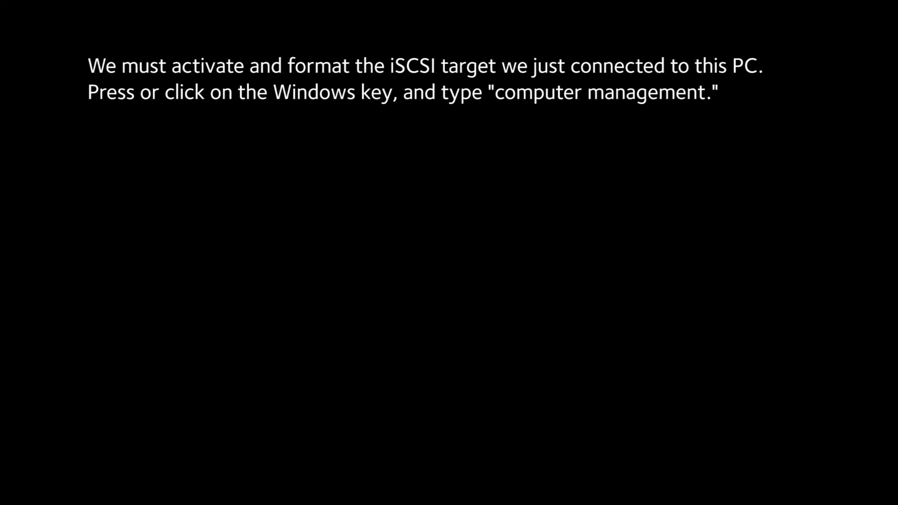
Launch Computer Management and view Disk Management, where the offline 100 GB Disk 1 appears.
{"action": "left_click", "coordinate": [8, 497]}
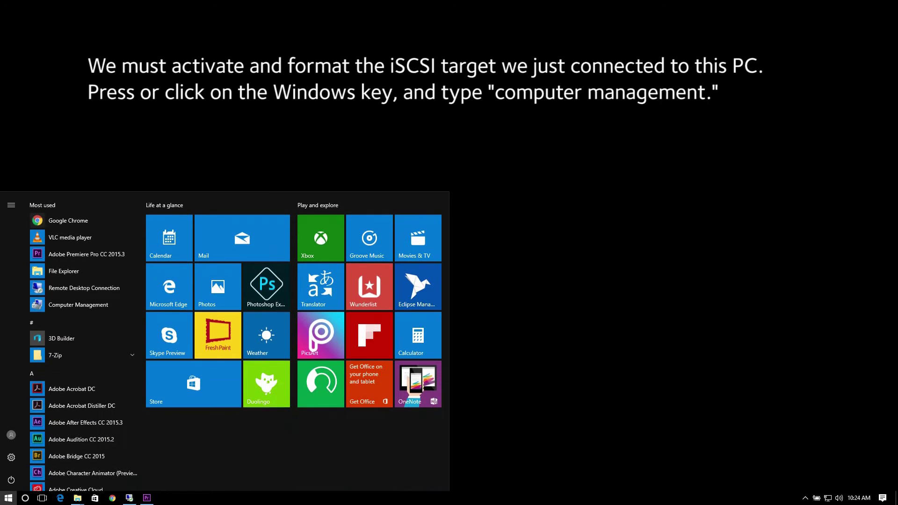
{"action": "type", "text": "comp"}
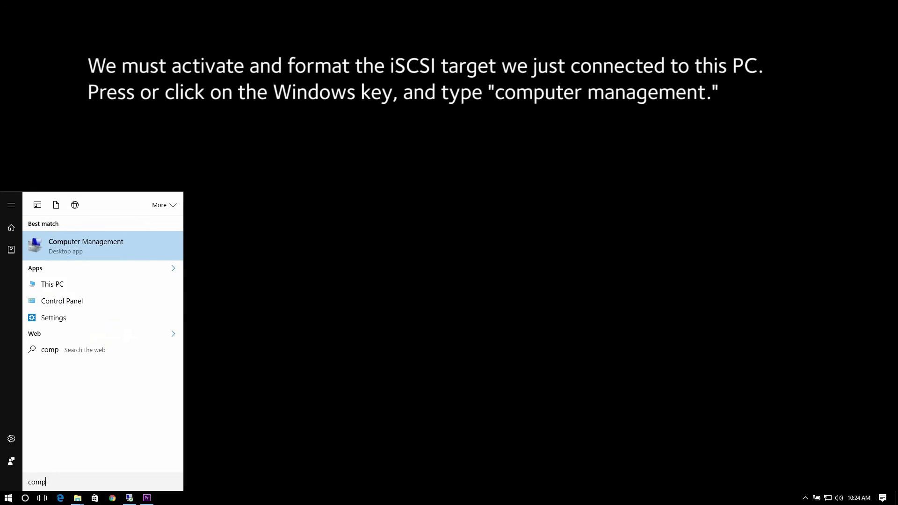
{"action": "type", "text": "uter management"}
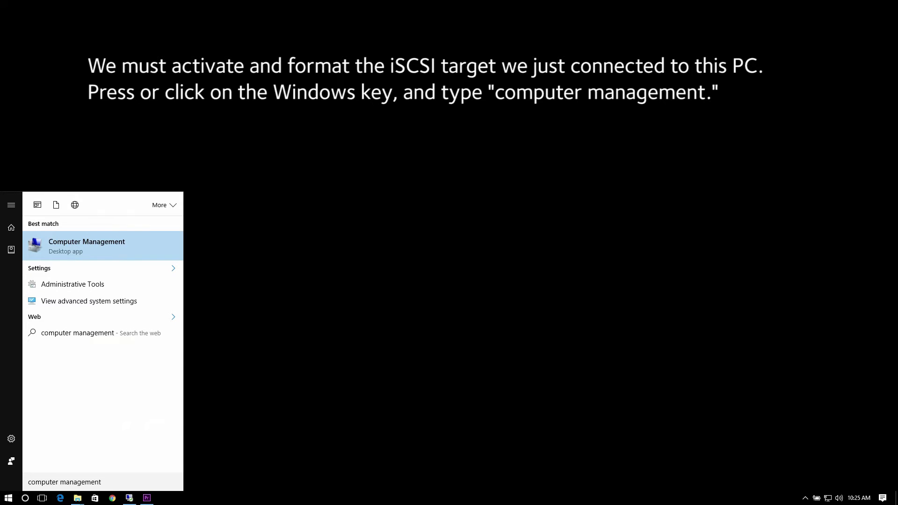
{"action": "key", "text": "Return"}
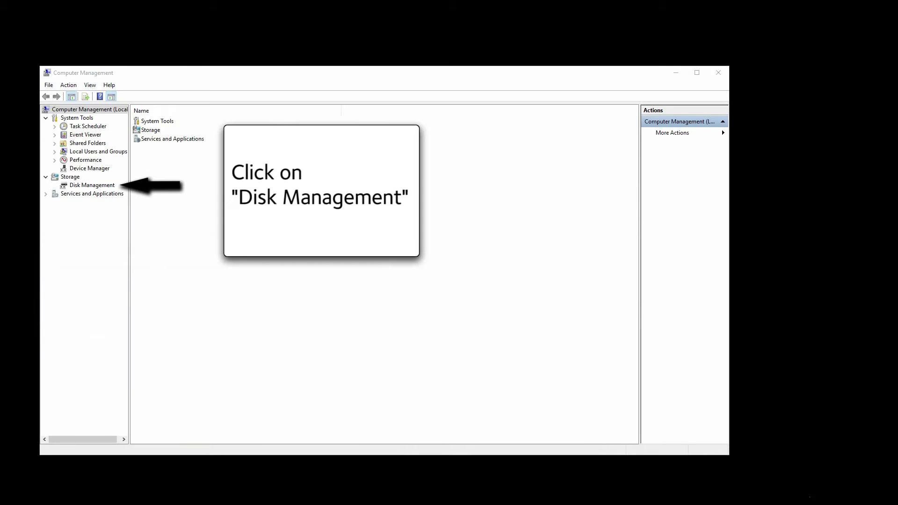
{"action": "left_click", "coordinate": [92, 185]}
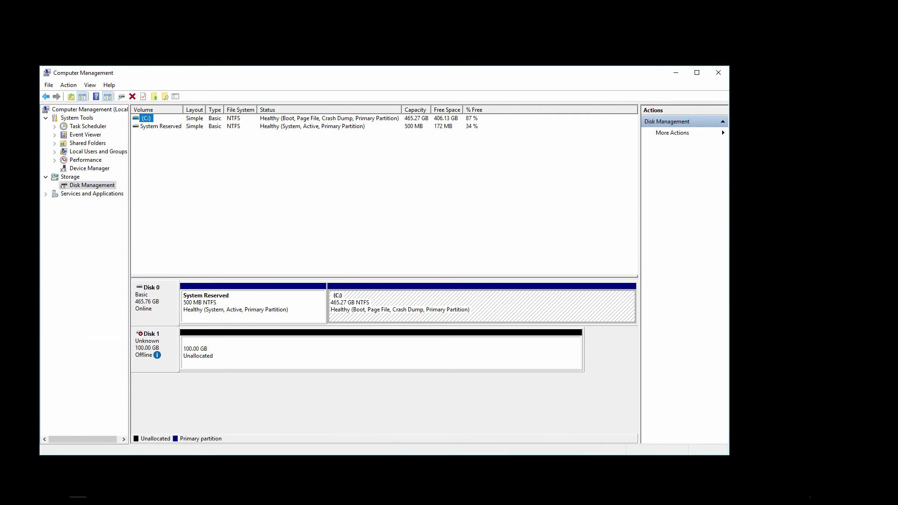
{"action": "left_click", "coordinate": [381, 353]}
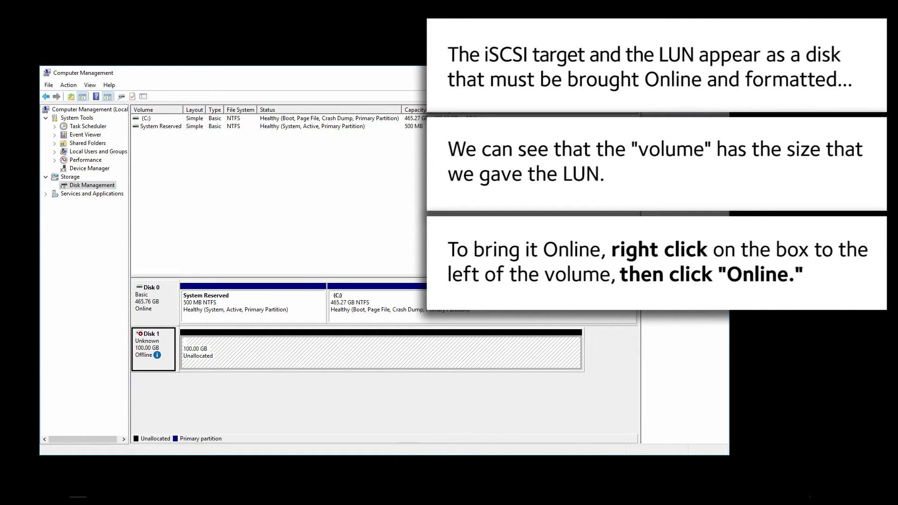
Bring Disk 1 online and initialize it with the MBR partition style.
{"action": "right_click", "coordinate": [143, 366]}
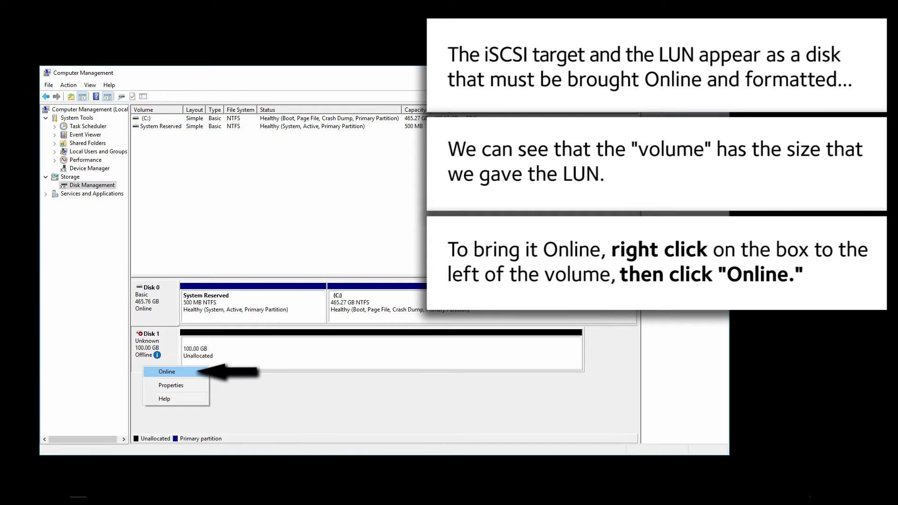
{"action": "left_click", "coordinate": [168, 371]}
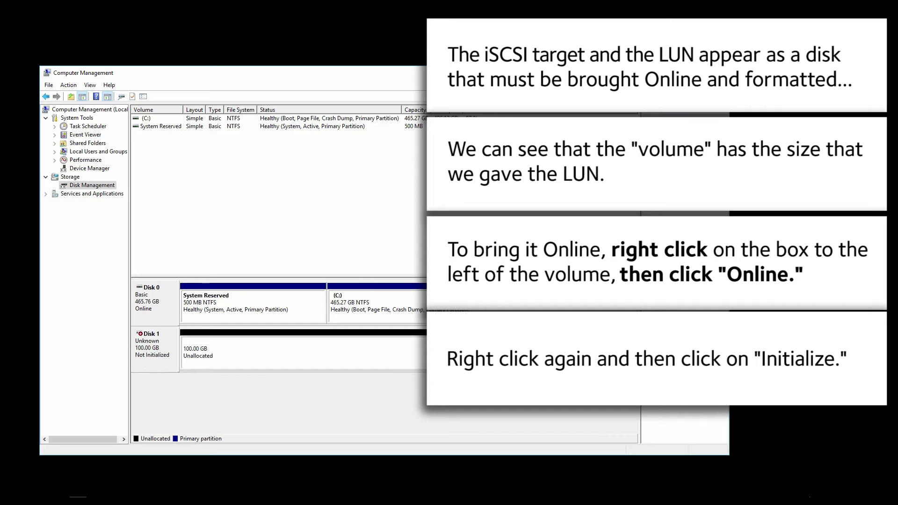
{"action": "right_click", "coordinate": [159, 361]}
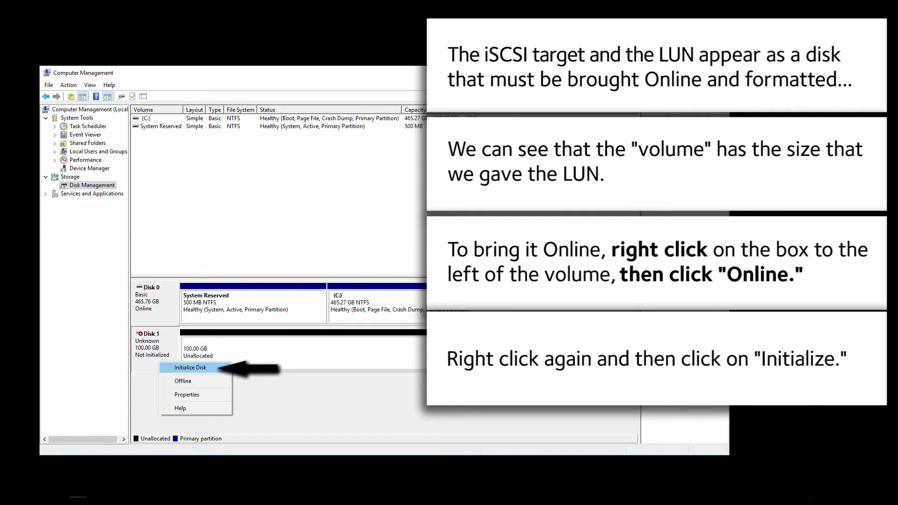
{"action": "left_click", "coordinate": [190, 367]}
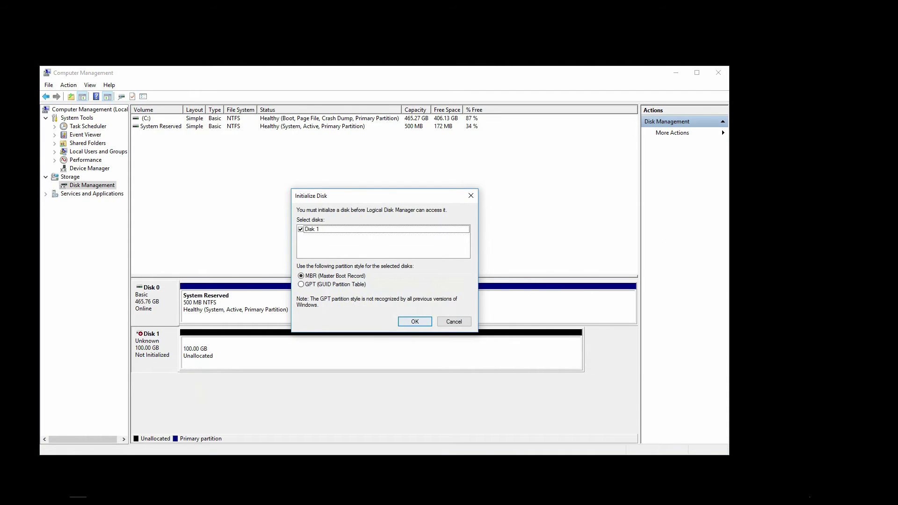
{"action": "left_click", "coordinate": [414, 321]}
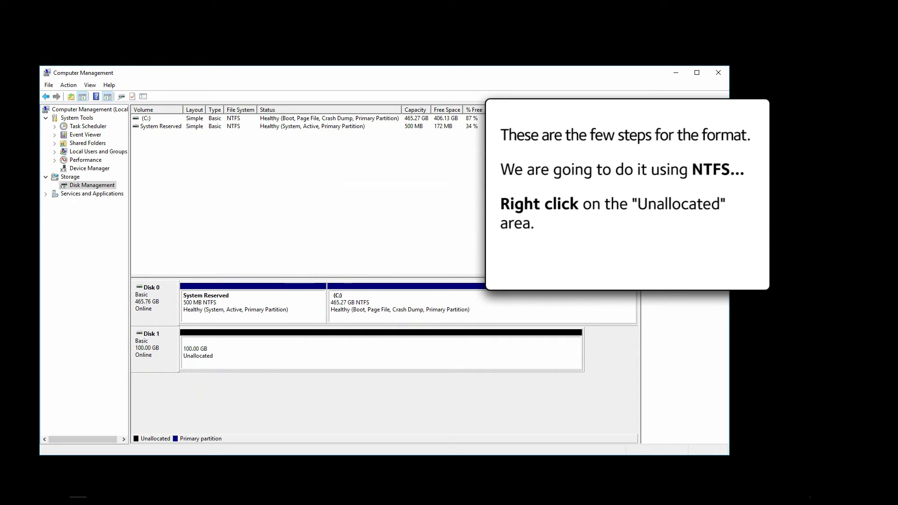
Create a full-size 102397 MB NTFS simple volume on Disk 1 as drive D:, labelled footage.
{"action": "right_click", "coordinate": [348, 351]}
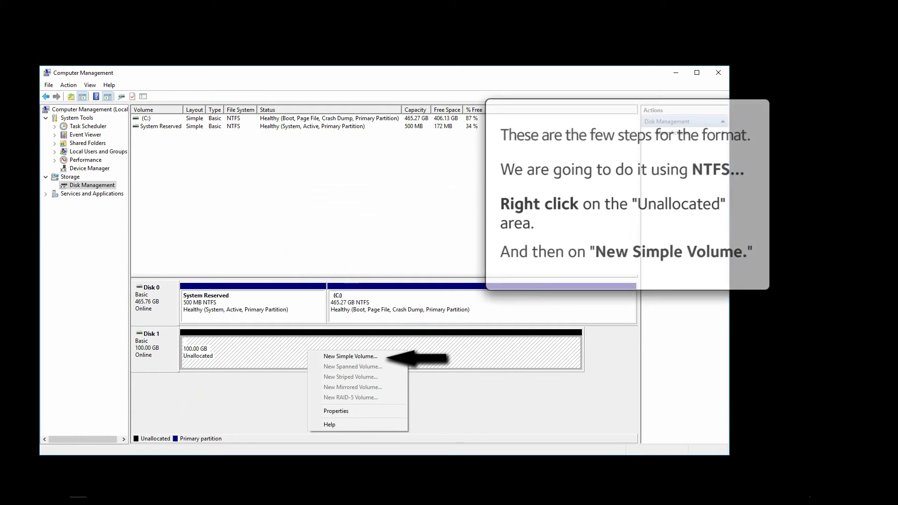
{"action": "left_click", "coordinate": [353, 356]}
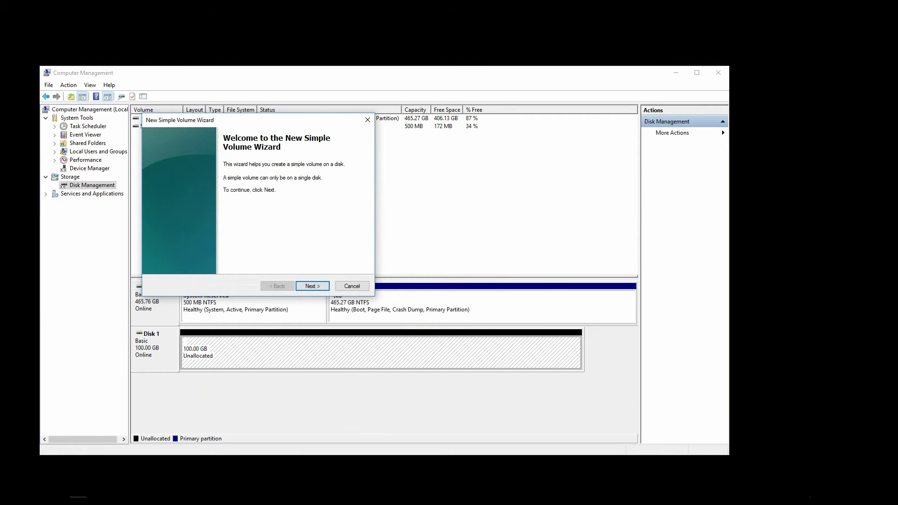
{"action": "left_click", "coordinate": [310, 286]}
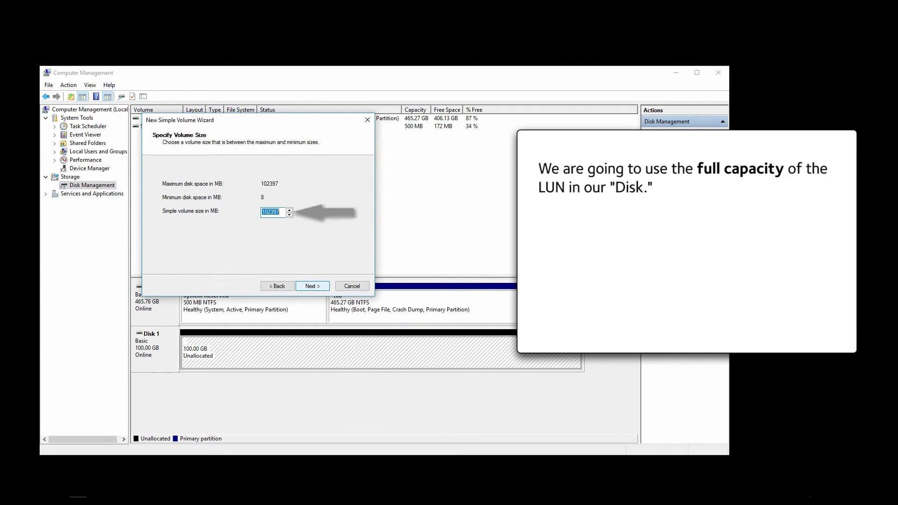
{"action": "left_click", "coordinate": [312, 287]}
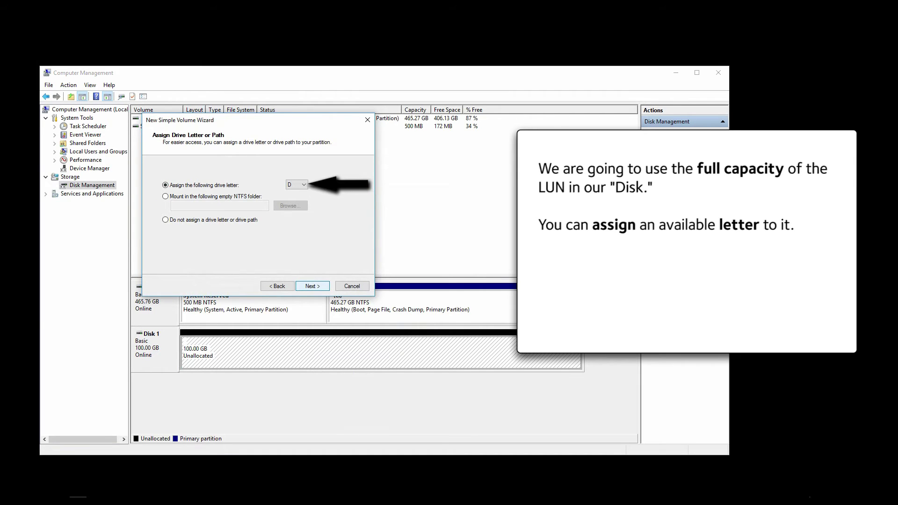
{"action": "left_click", "coordinate": [312, 286]}
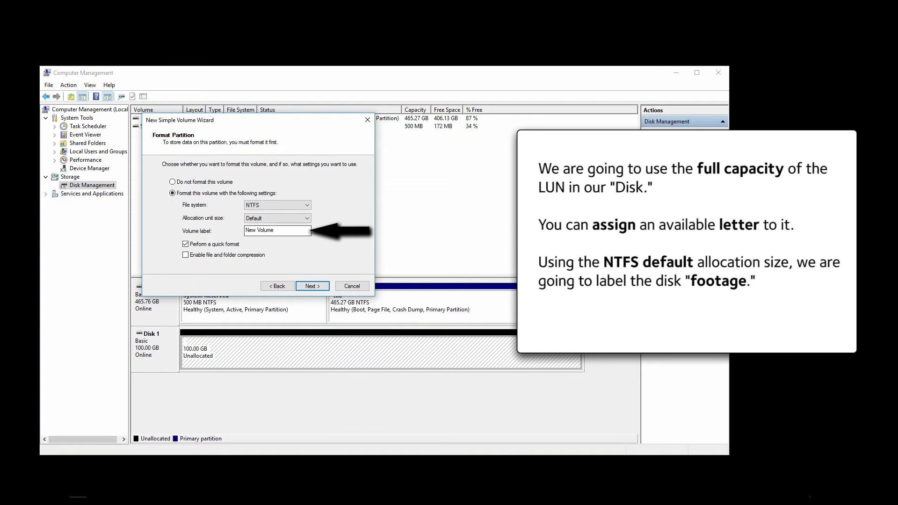
{"action": "left_click", "coordinate": [277, 230]}
{"action": "type", "text": "footage"}
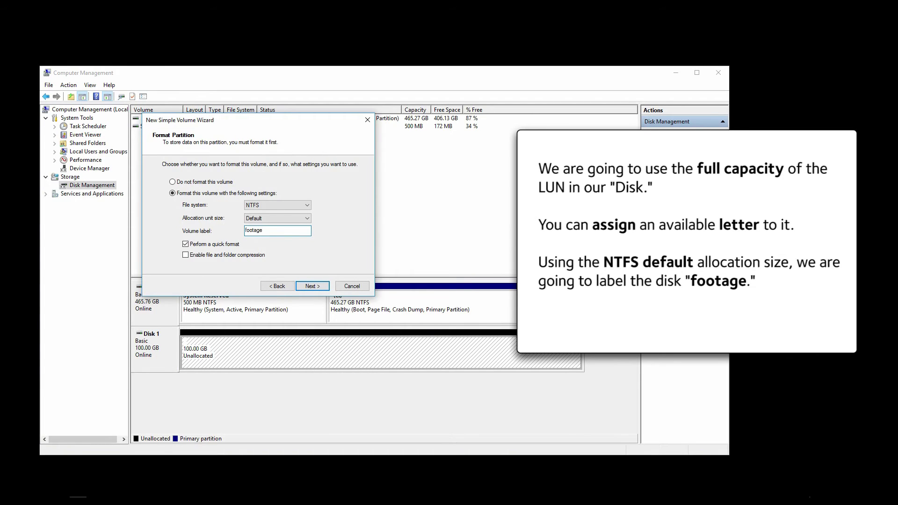
{"action": "left_click", "coordinate": [312, 285]}
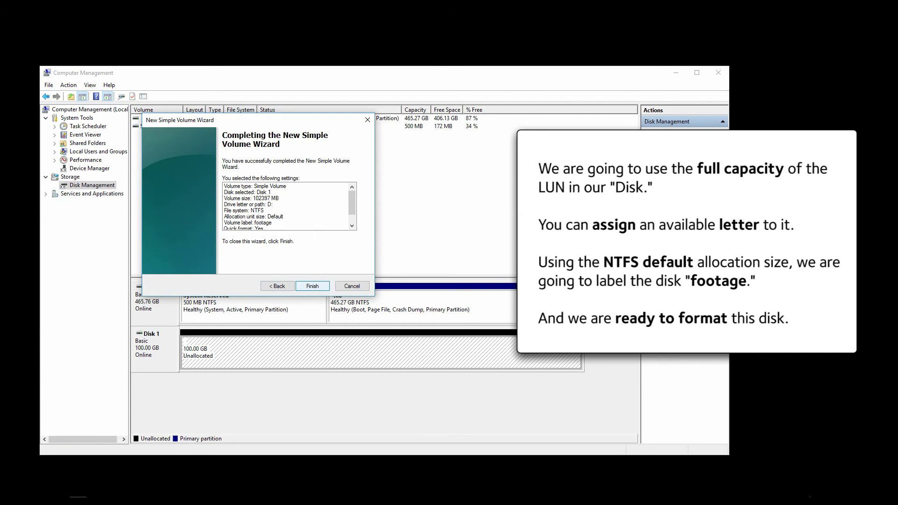
{"action": "left_click", "coordinate": [312, 286]}
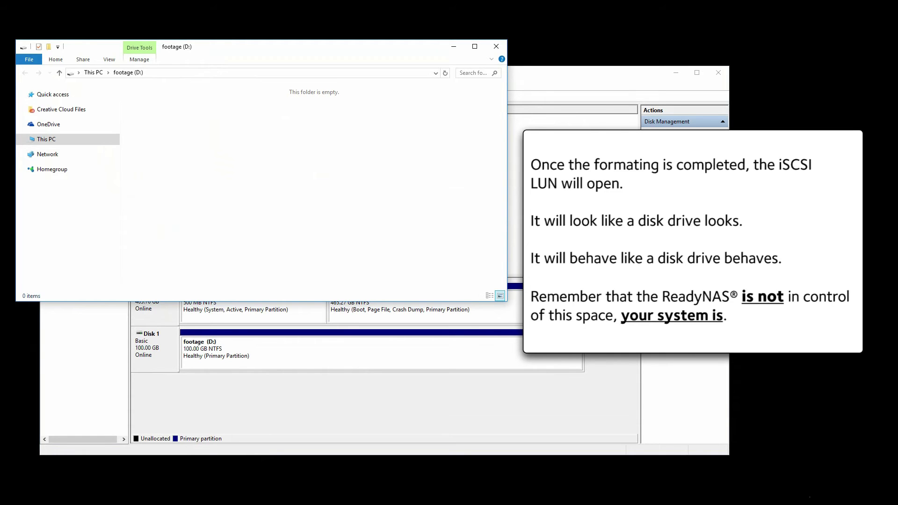
Go to This PC in File Explorer to confirm the new footage (D:) drive.
{"action": "left_click", "coordinate": [47, 139]}
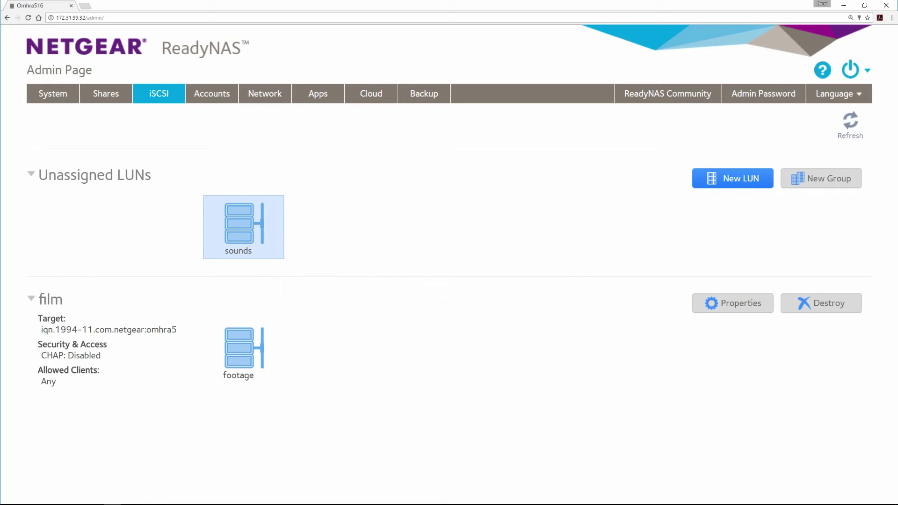
Assign the sounds LUN to the film group on the ReadyNAS, then return to Disk Management.
{"action": "left_click", "coordinate": [241, 221]}
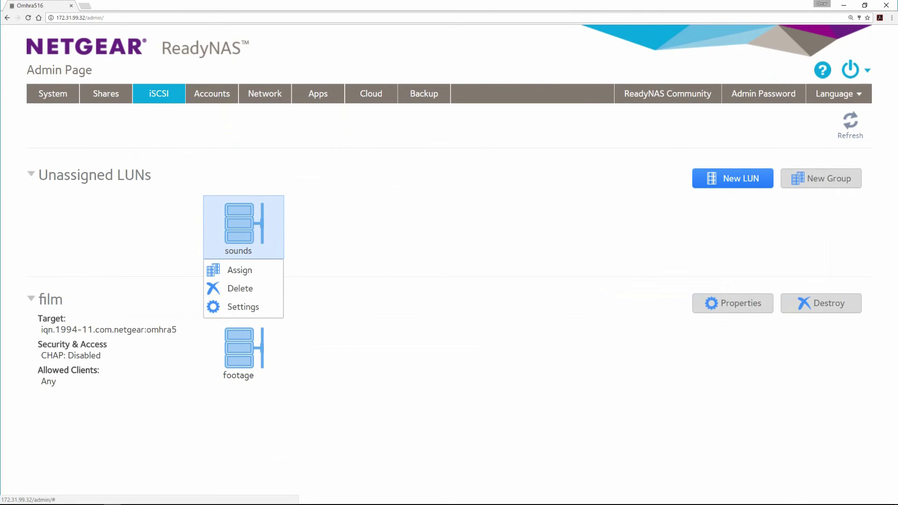
{"action": "left_click", "coordinate": [239, 270]}
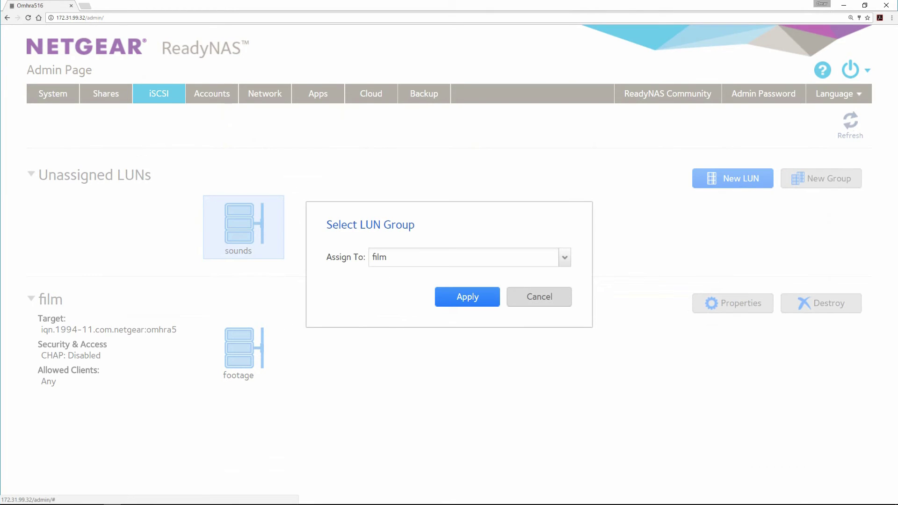
{"action": "left_click", "coordinate": [467, 297]}
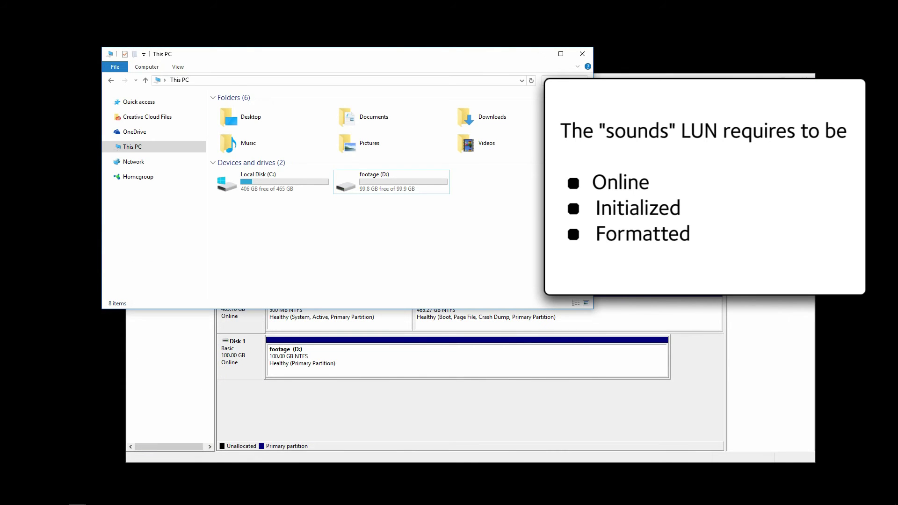
{"action": "key", "text": "alt+Tab"}
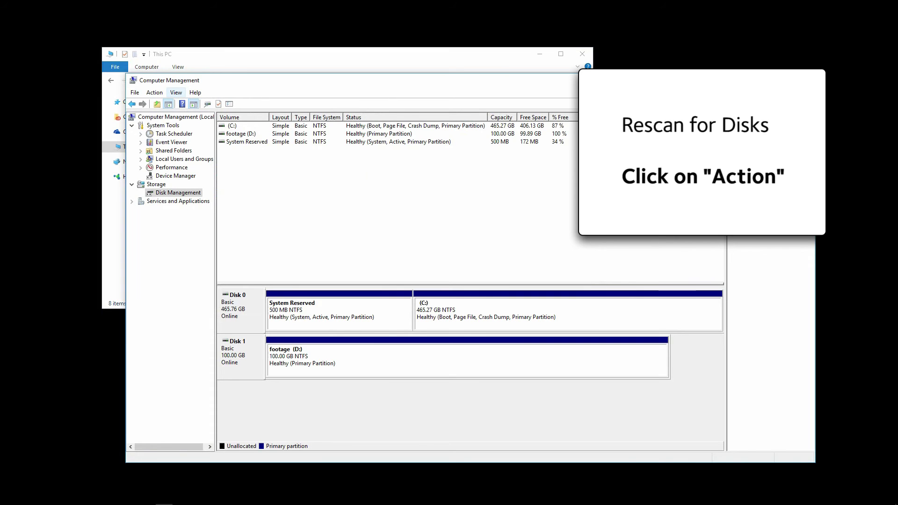
Rescan disks in Disk Management to reveal the new 100 GB Disk 2.
{"action": "left_click", "coordinate": [154, 92]}
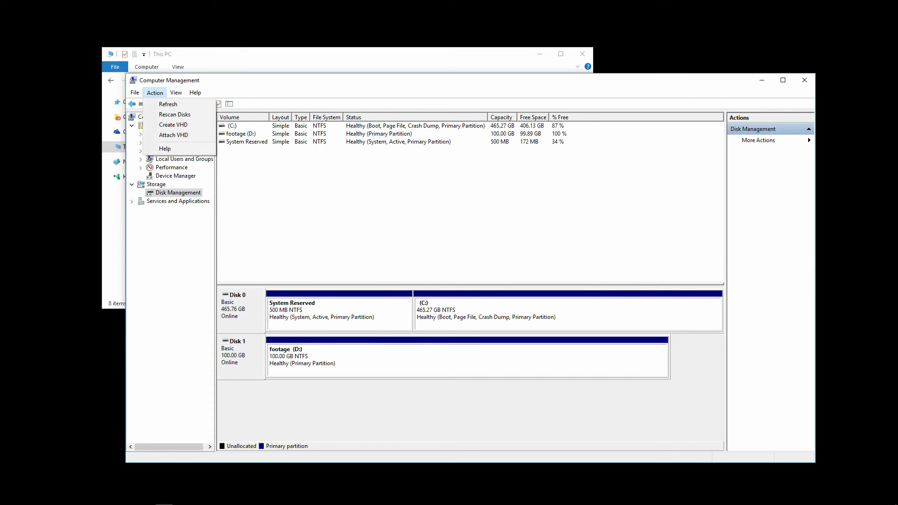
{"action": "left_click", "coordinate": [158, 114]}
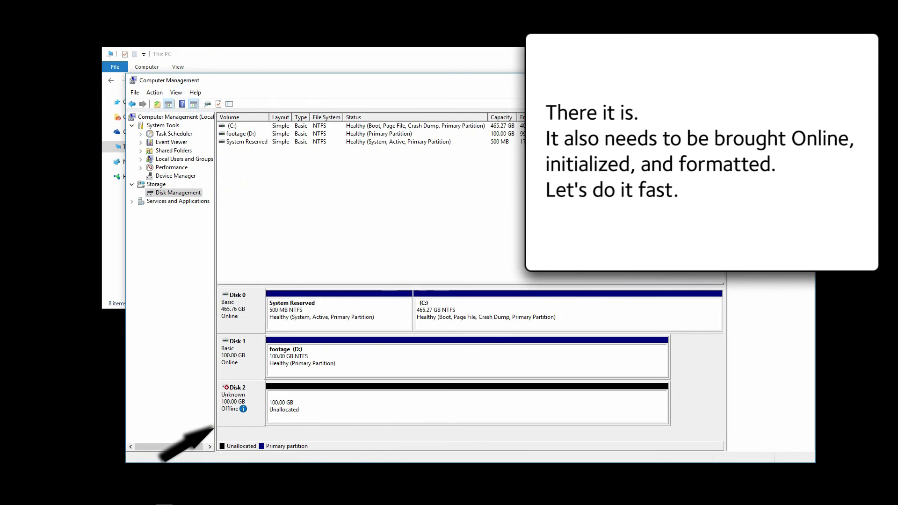
Bring Disk 2 online and initialize it as an MBR basic disk.
{"action": "right_click", "coordinate": [239, 399]}
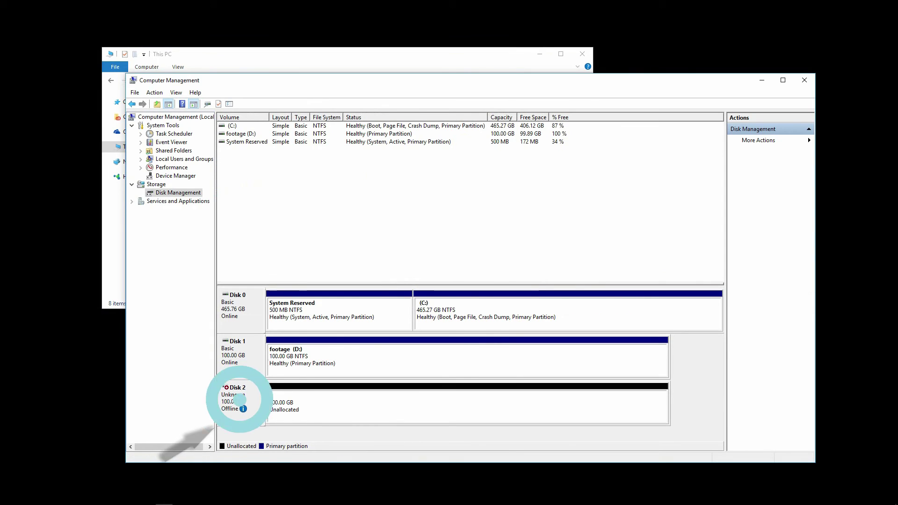
{"action": "left_click", "coordinate": [262, 398]}
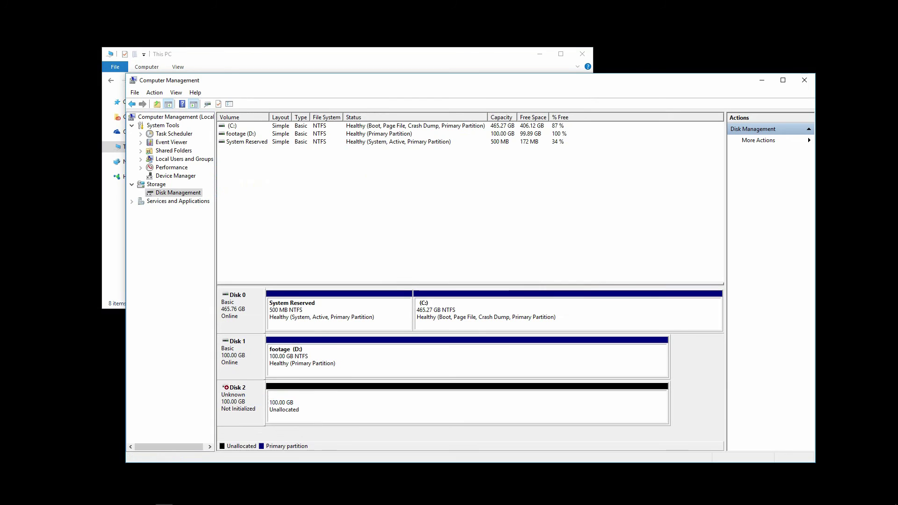
{"action": "right_click", "coordinate": [237, 397]}
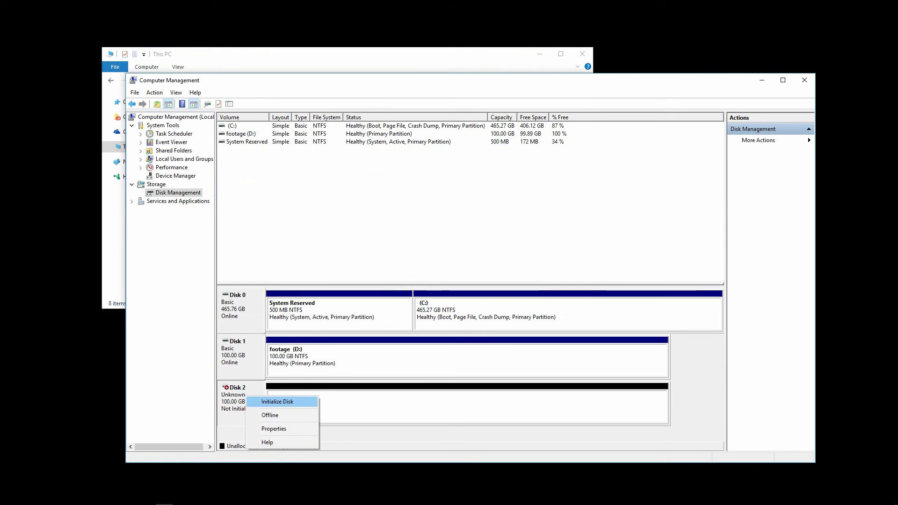
{"action": "left_click", "coordinate": [277, 401]}
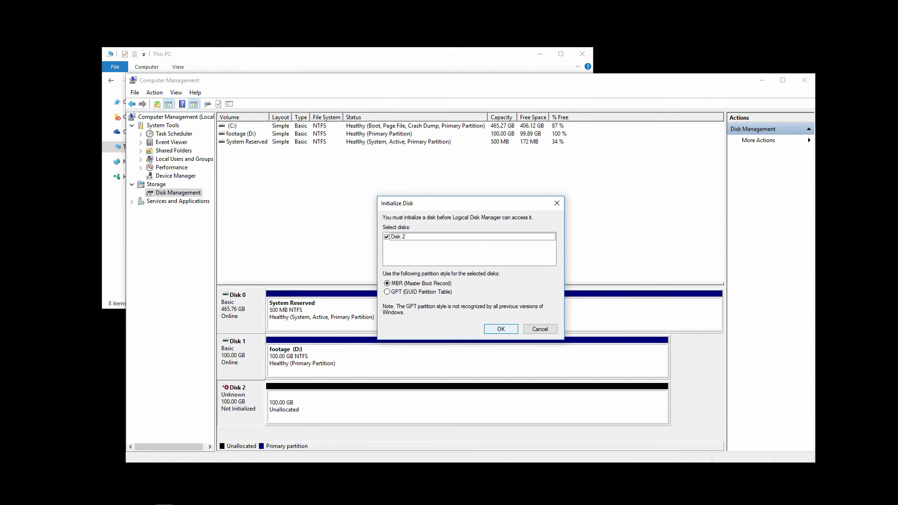
{"action": "left_click", "coordinate": [499, 329]}
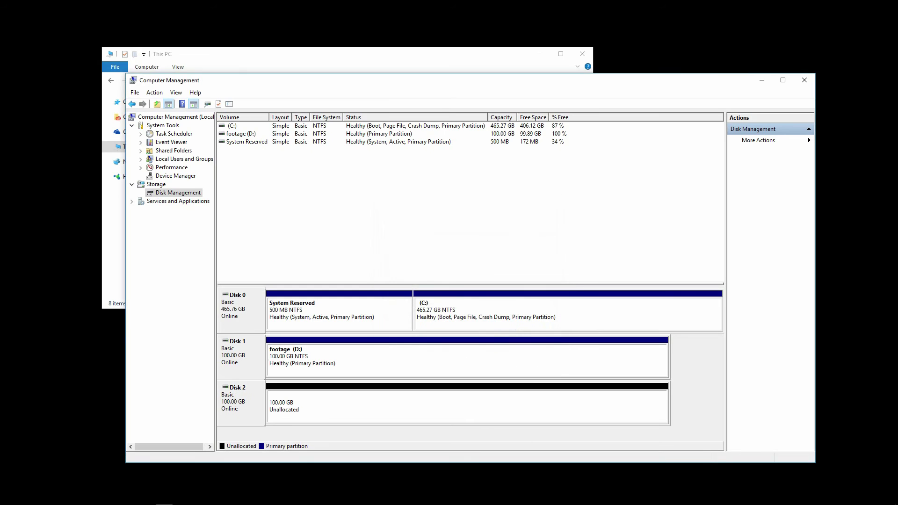
Create a full-size NTFS simple volume on Disk 2 as drive E:, labelled sounds.
{"action": "right_click", "coordinate": [448, 401]}
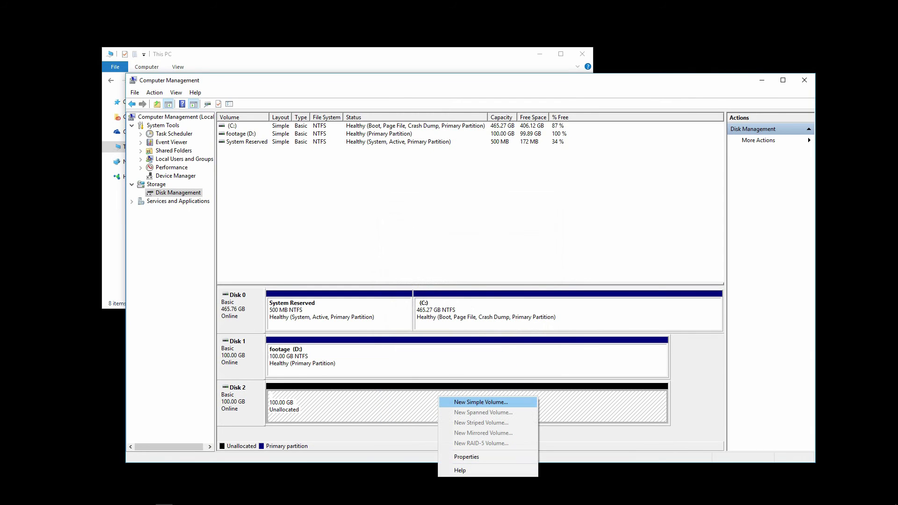
{"action": "left_click", "coordinate": [498, 402]}
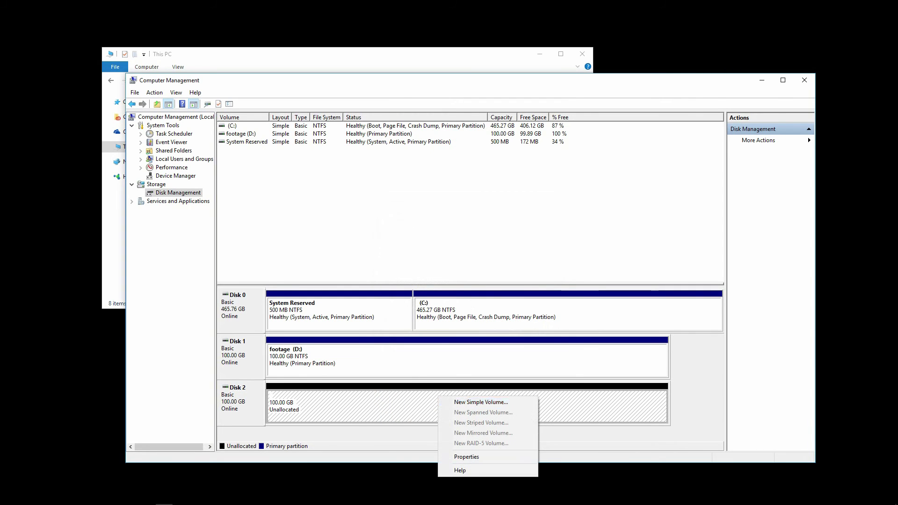
{"action": "left_click", "coordinate": [398, 293]}
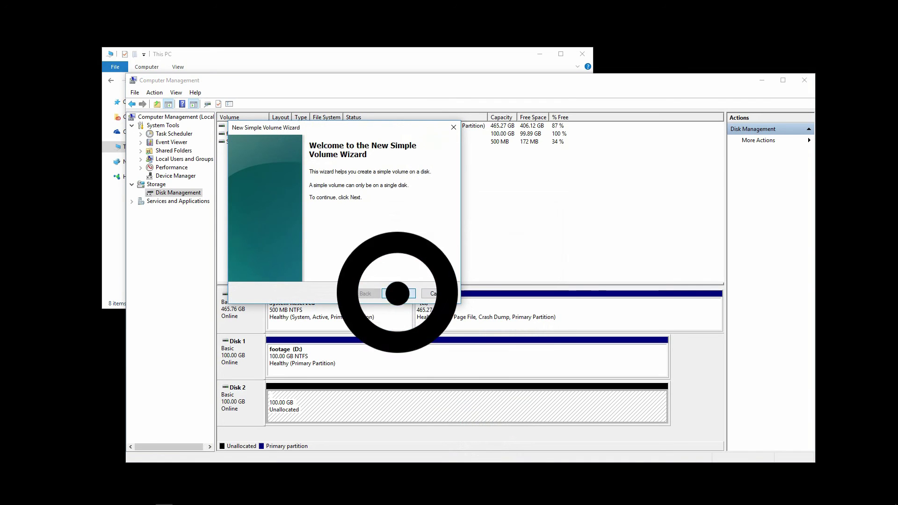
{"action": "left_click", "coordinate": [397, 293]}
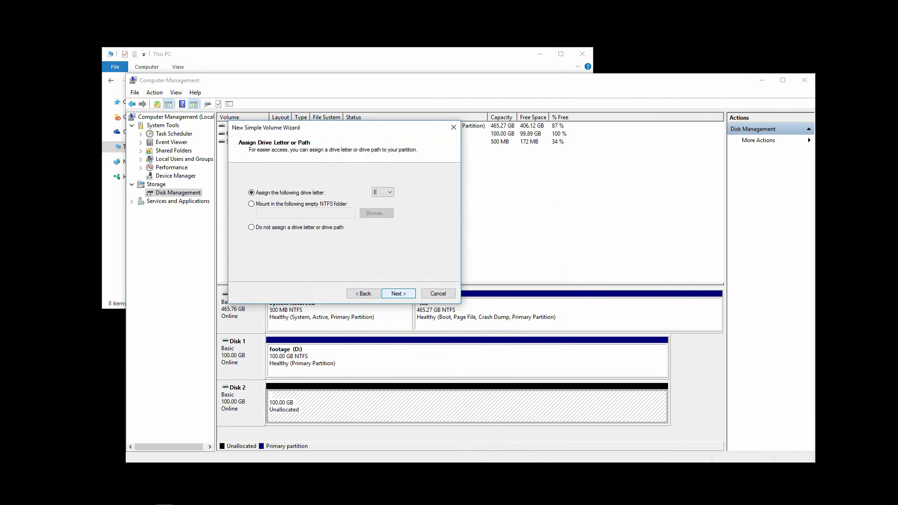
{"action": "left_click", "coordinate": [398, 293]}
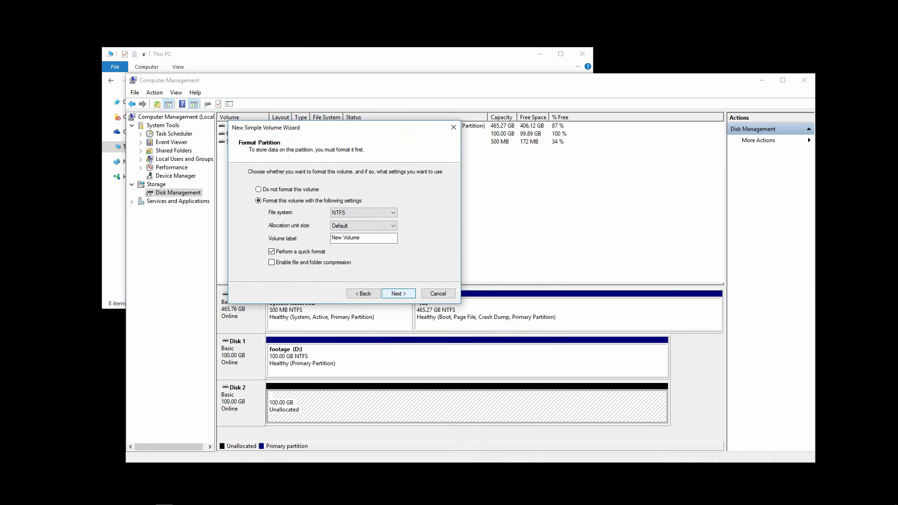
{"action": "left_click", "coordinate": [366, 238]}
{"action": "key", "text": "ctrl+a"}
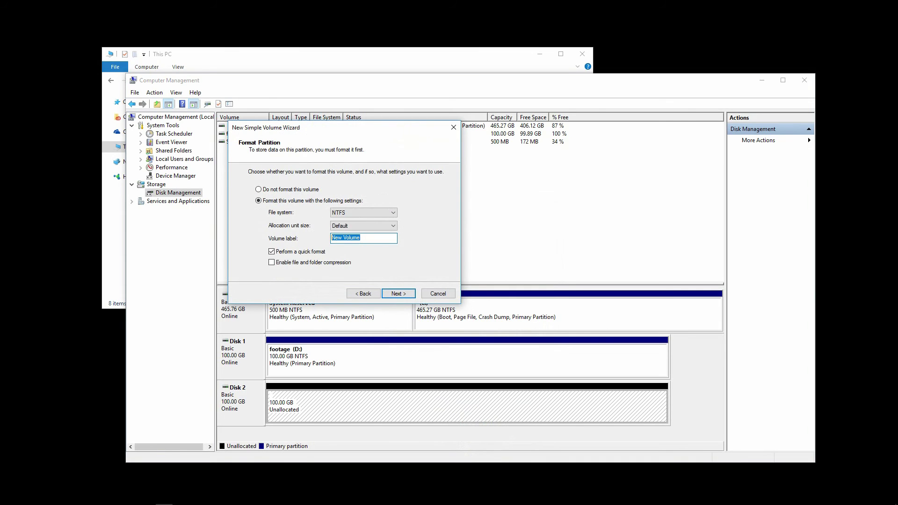
{"action": "type", "text": "sounds"}
{"action": "left_click", "coordinate": [397, 293]}
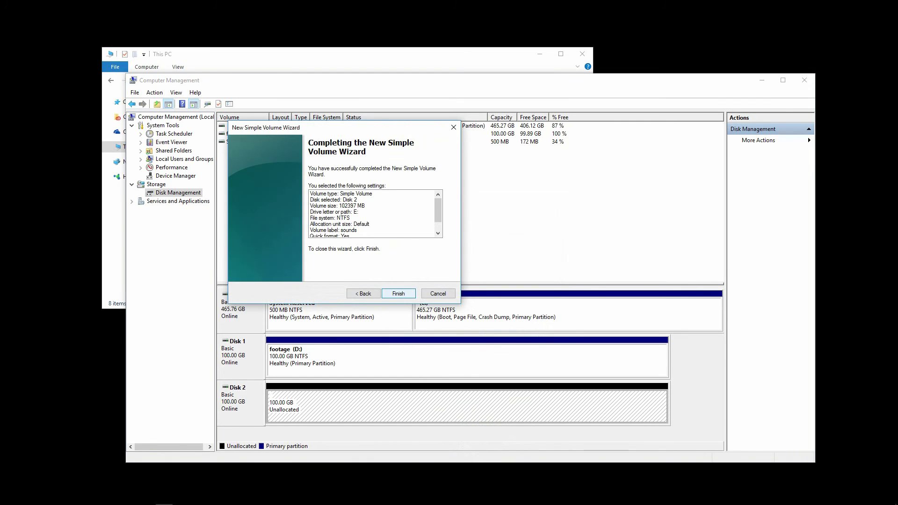
{"action": "left_click", "coordinate": [398, 293]}
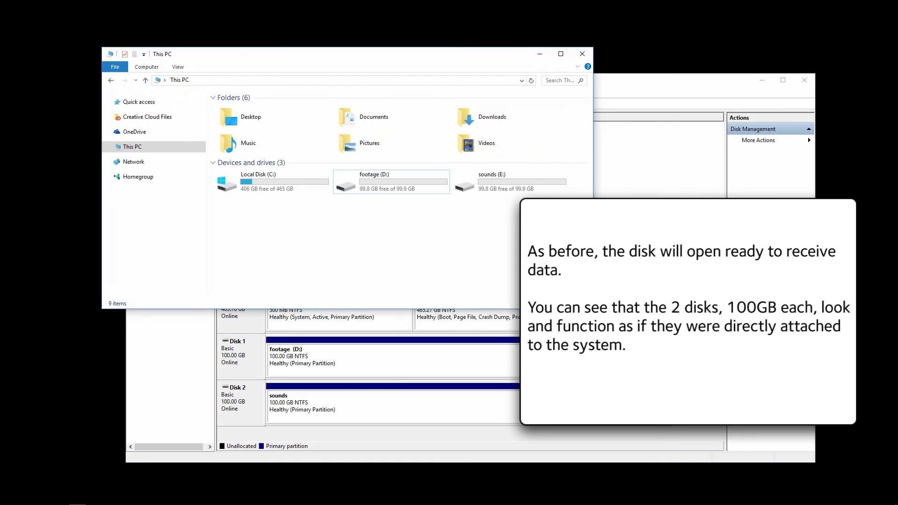
Point out the new footage (D:) and sounds (E:) drives in This PC, each with 99.8 GB free of 99.9 GB.
{"action": "left_click", "coordinate": [491, 182]}
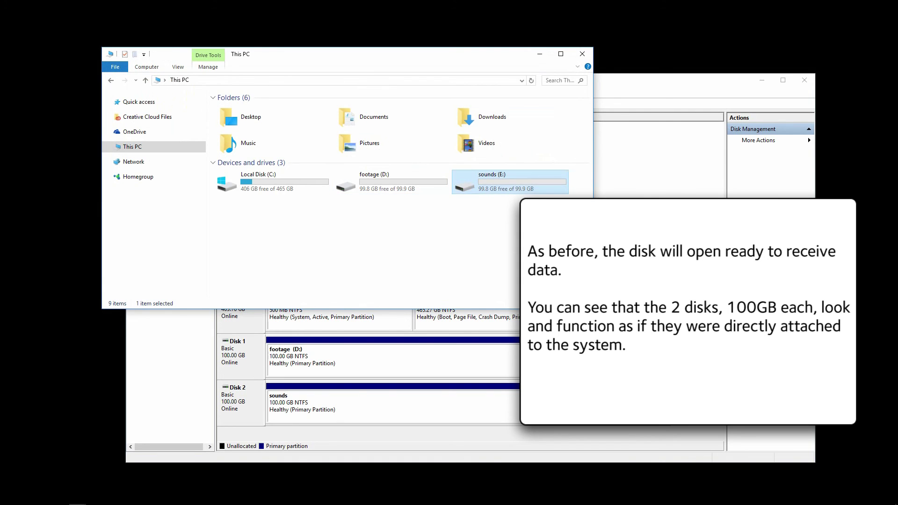
{"action": "left_click", "coordinate": [374, 181]}
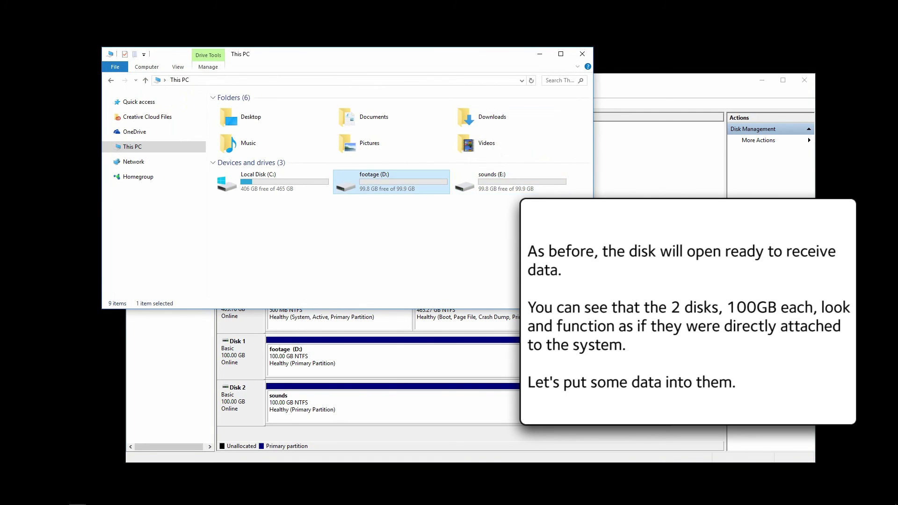
{"action": "left_click", "coordinate": [510, 181]}
{"action": "left_click", "coordinate": [392, 243]}
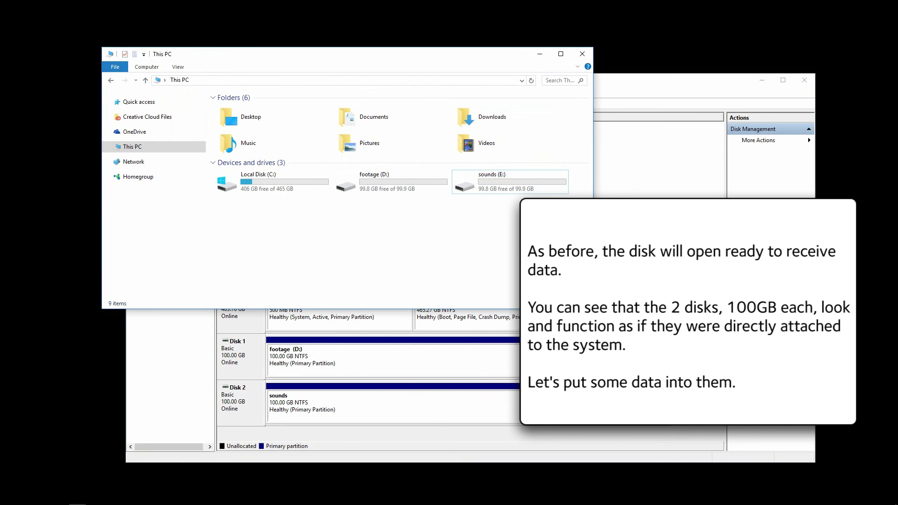
Copy MVI_7126.MOV from the 'to copy' folder onto footage (D:), then return to This PC.
{"action": "key", "text": "alt+Tab"}
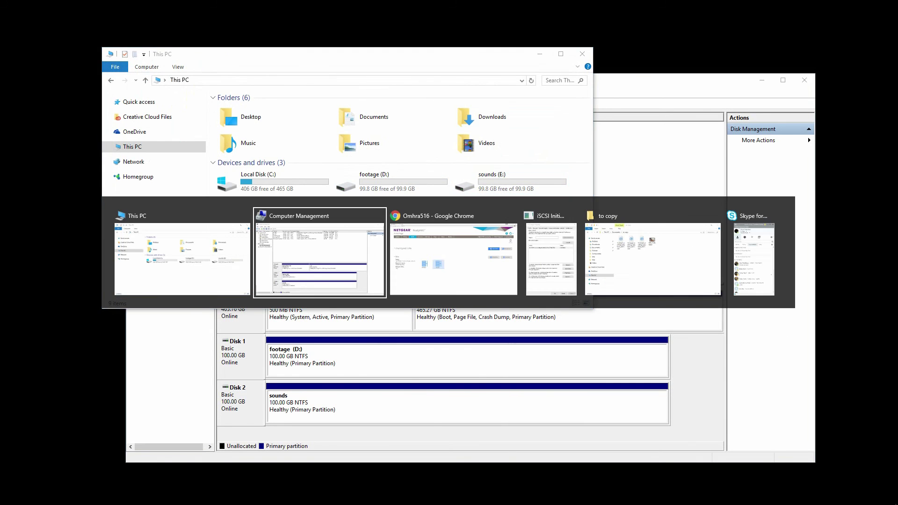
{"action": "key", "text": "Tab"}
{"action": "key", "text": "Tab"}
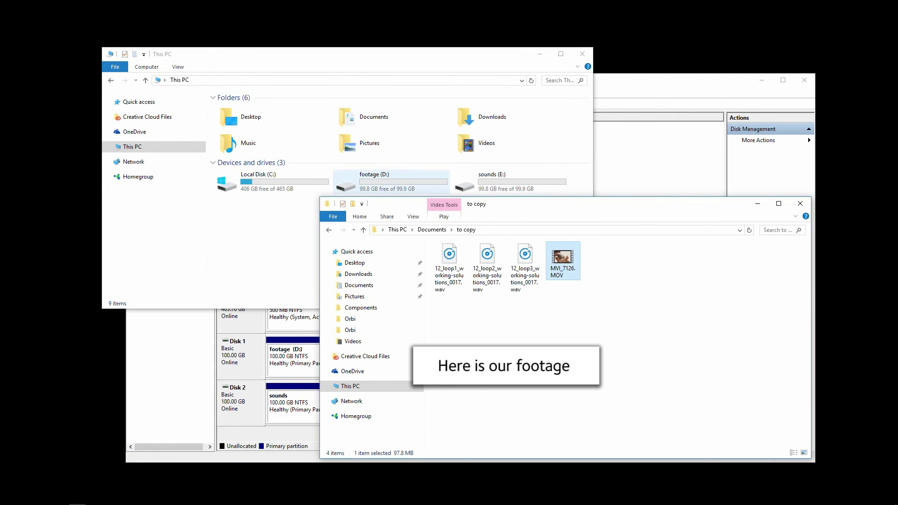
{"action": "key", "text": "alt+Tab"}
{"action": "key", "text": "Return"}
{"action": "key", "text": "alt+Tab"}
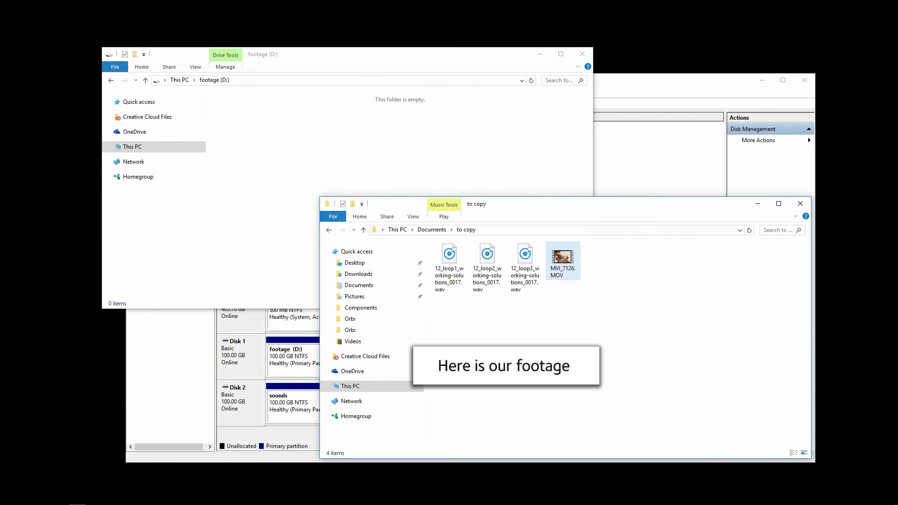
{"action": "left_click_drag", "start_coordinate": [563, 259], "coordinate": [309, 171]}
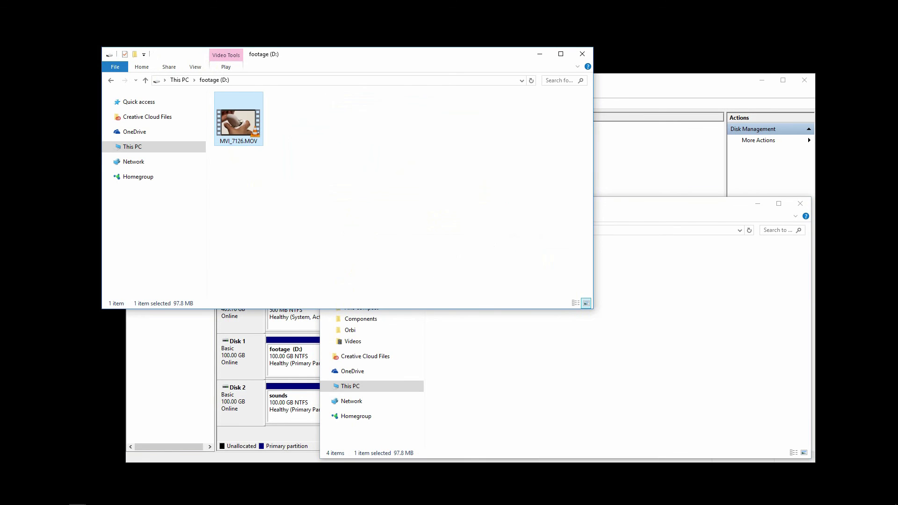
{"action": "key", "text": "alt+Up"}
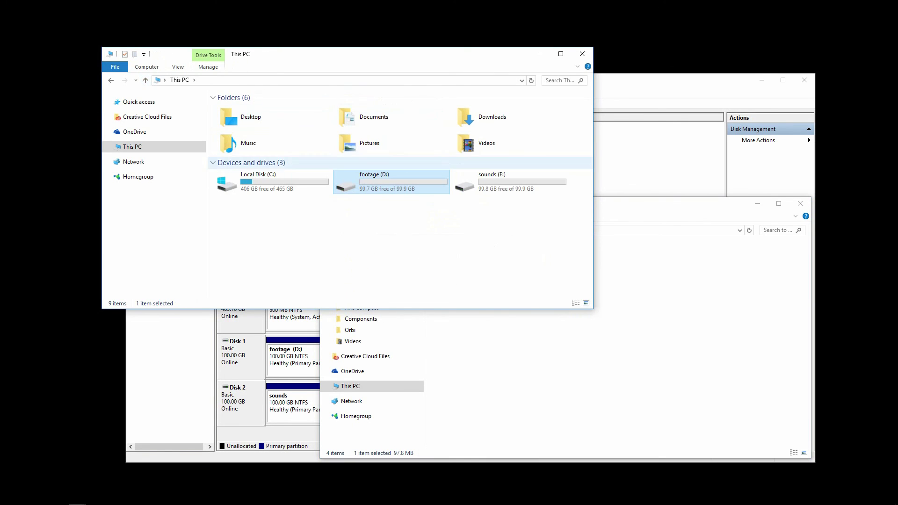
{"action": "left_click", "coordinate": [510, 182]}
Copy the three loop .wav files from 'to copy' onto sounds (E:) and close the 'to copy' window.
{"action": "key", "text": "Return"}
{"action": "key", "text": "alt+Tab"}
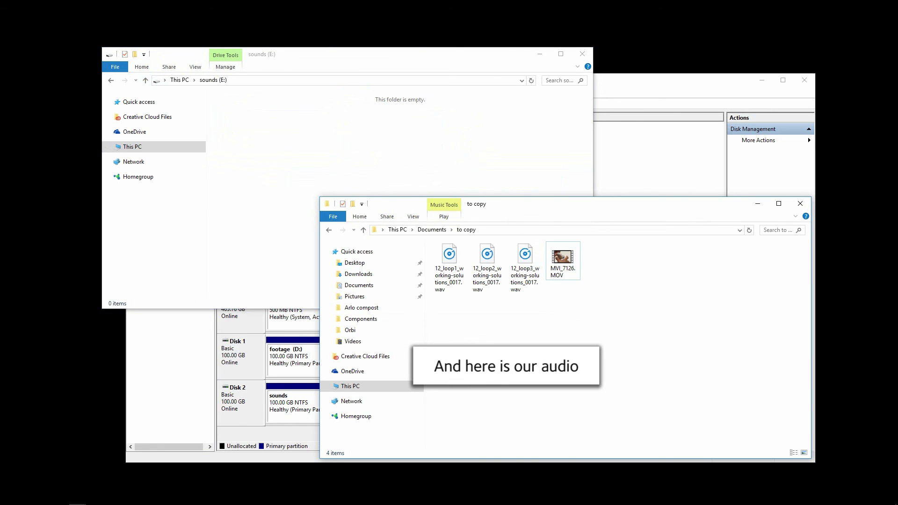
{"action": "left_click_drag", "start_coordinate": [527, 302], "coordinate": [299, 154]}
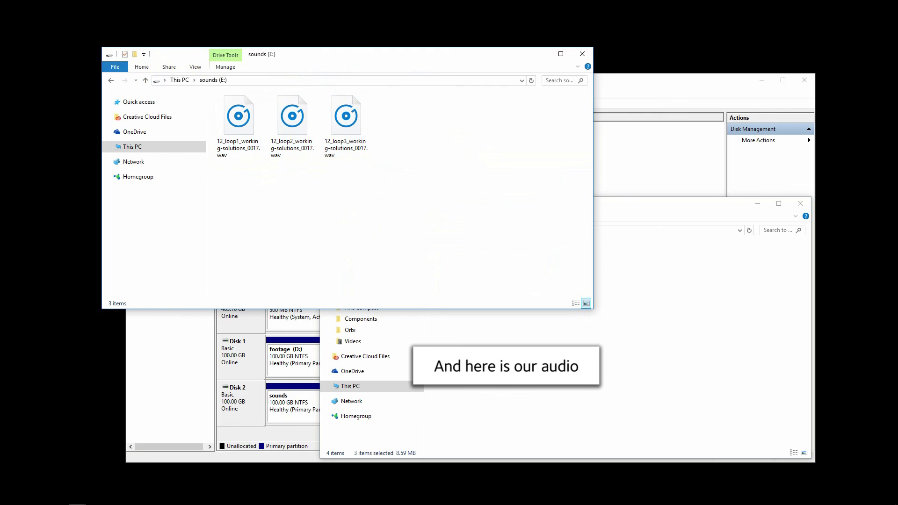
{"action": "key", "text": "alt+Up"}
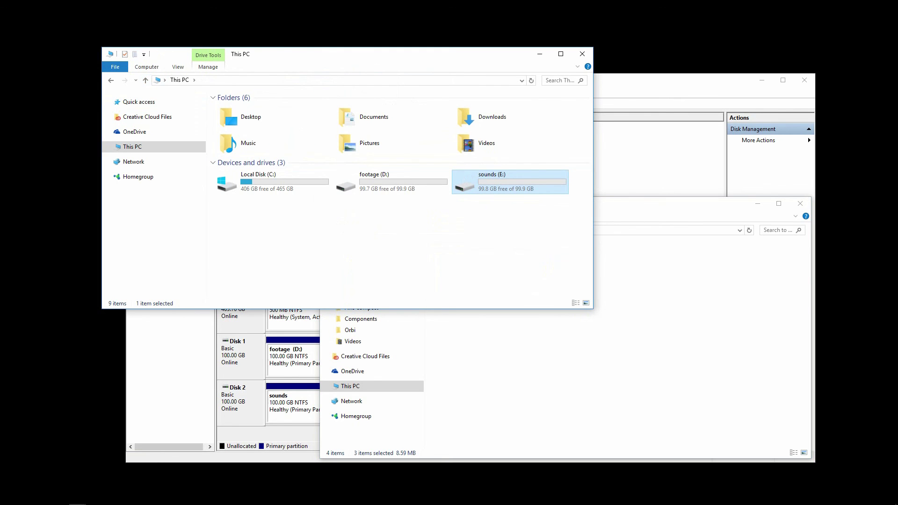
{"action": "left_click", "coordinate": [799, 203]}
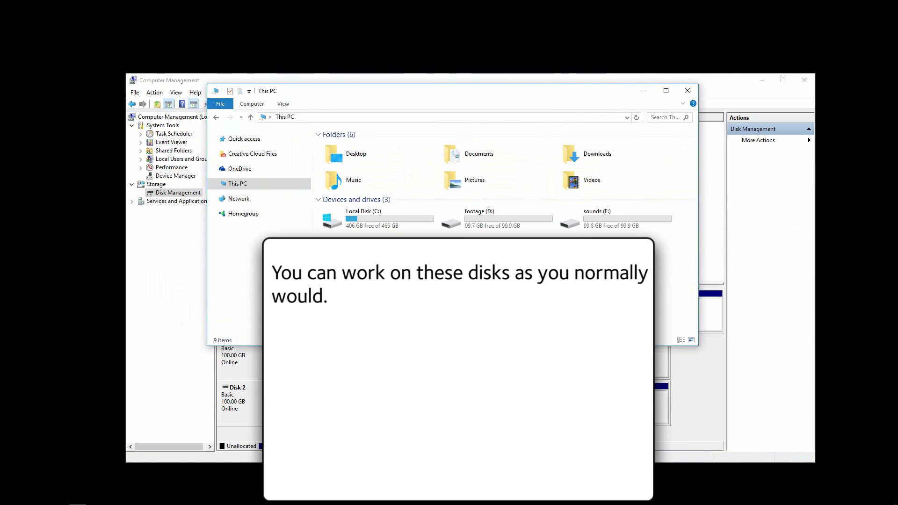
{"action": "left_click_drag", "start_coordinate": [463, 248], "coordinate": [663, 248]}
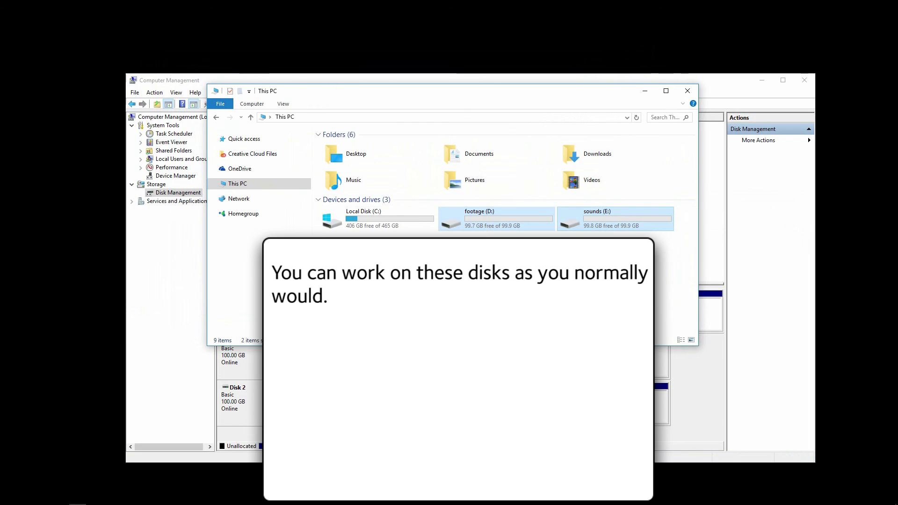